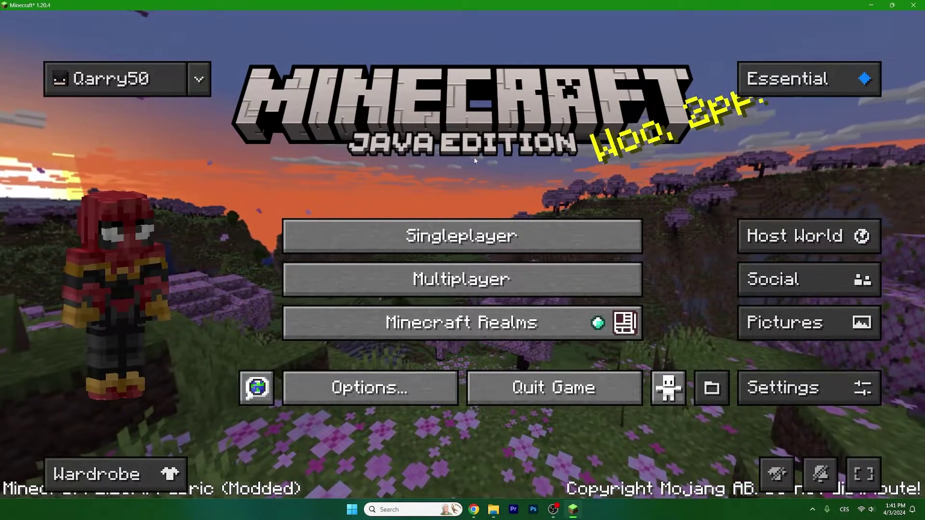
Browse Essential's settings, changelog and cosmetics store, returning to the main menu each time.
{"action": "left_click", "coordinate": [808, 385]}
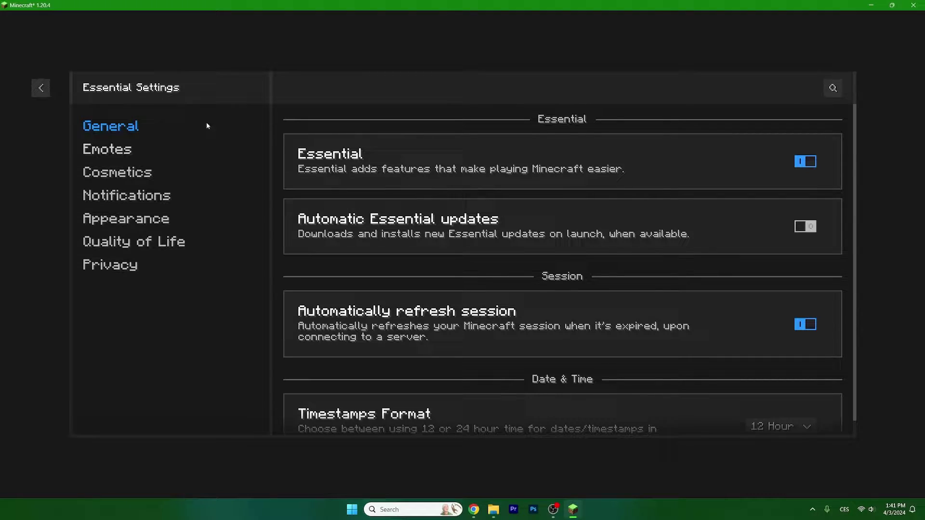
{"action": "left_click", "coordinate": [40, 87]}
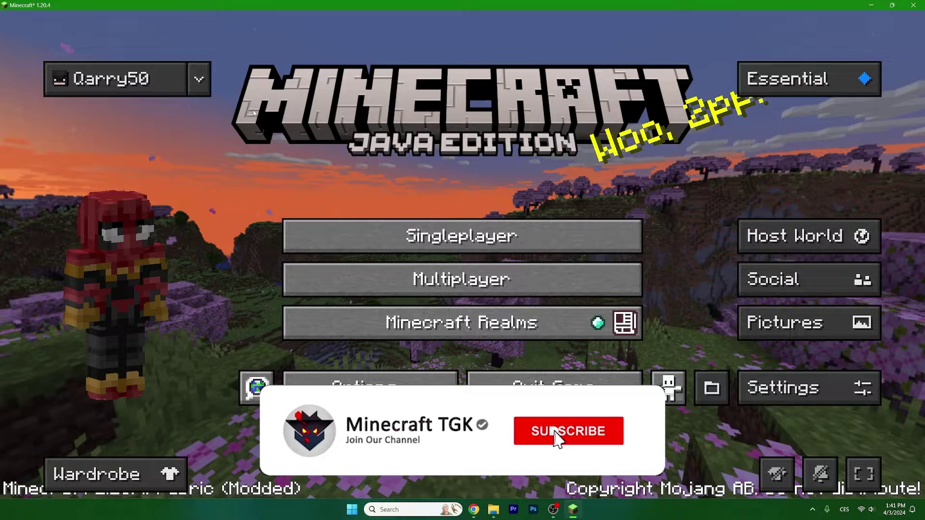
{"action": "left_click", "coordinate": [809, 78]}
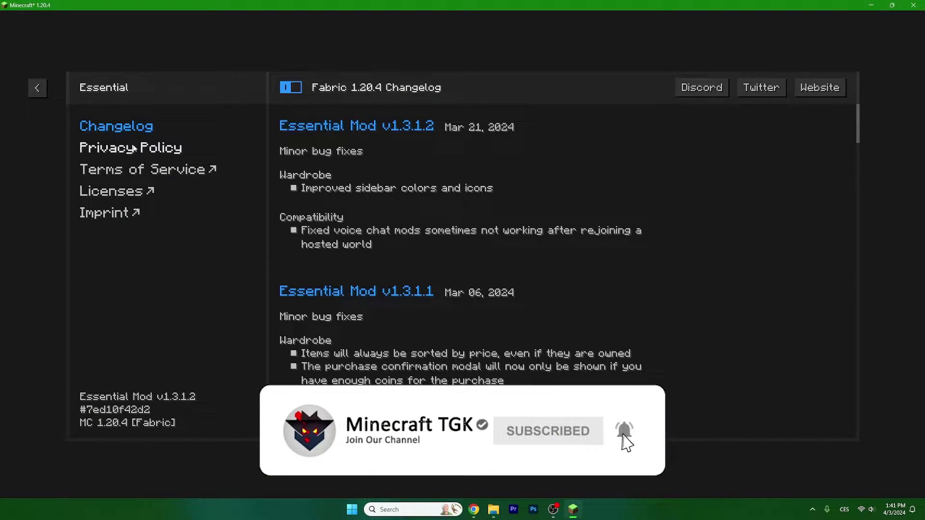
{"action": "left_click", "coordinate": [36, 87]}
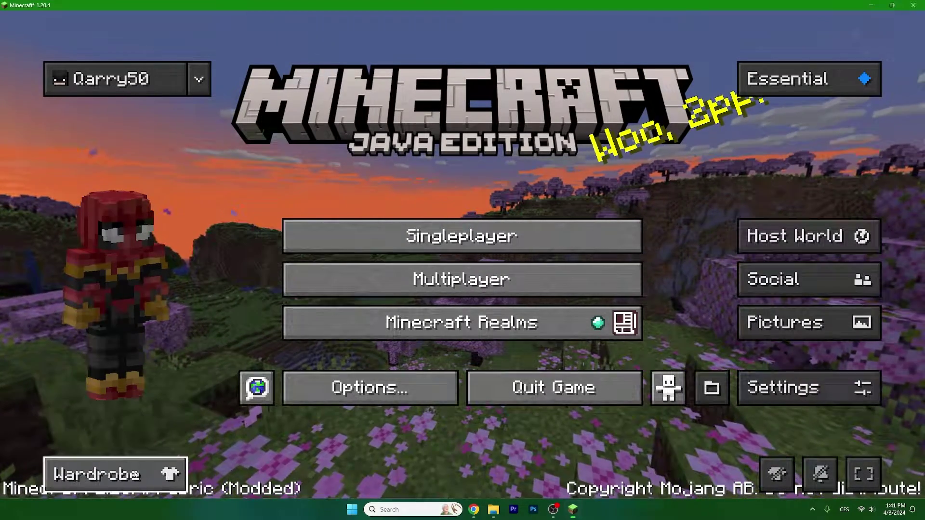
{"action": "left_click", "coordinate": [115, 470]}
{"action": "scroll", "coordinate": [358, 184], "scroll_direction": "down", "scroll_amount": 1}
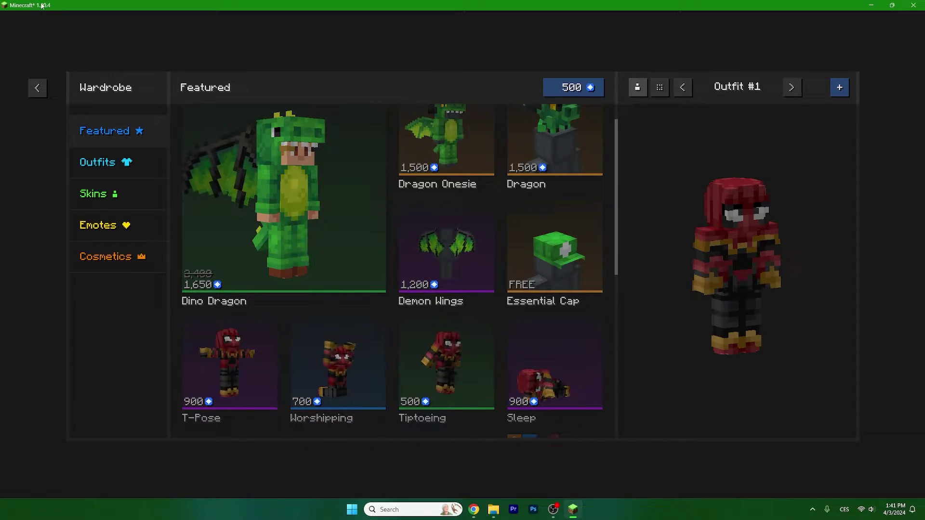
{"action": "scroll", "coordinate": [384, 209], "scroll_direction": "down", "scroll_amount": 1}
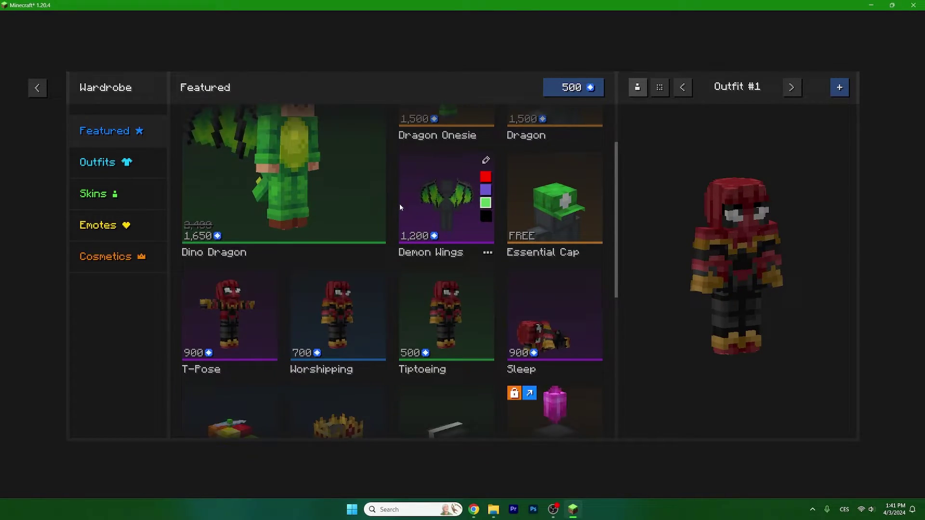
{"action": "scroll", "coordinate": [400, 205], "scroll_direction": "down", "scroll_amount": 1}
{"action": "left_click", "coordinate": [37, 88]}
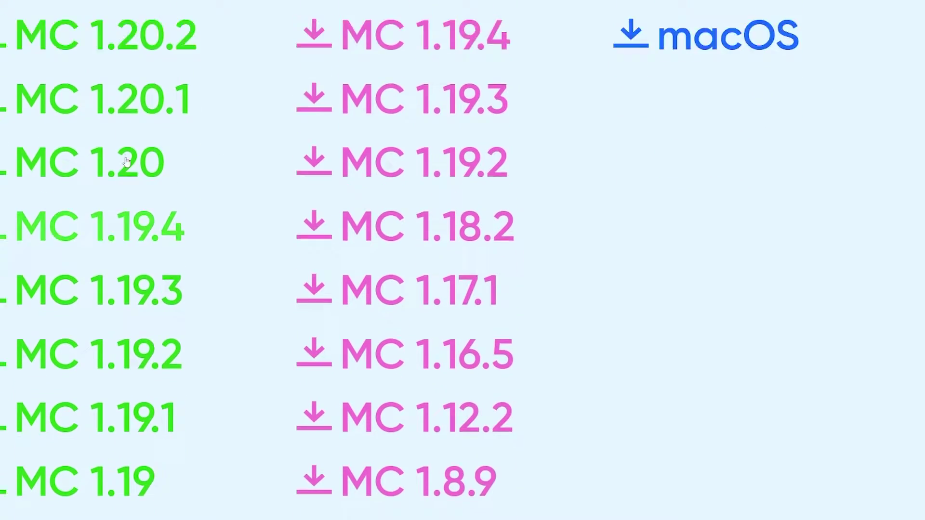
{"action": "scroll", "coordinate": [121, 339], "scroll_direction": "up", "scroll_amount": 4}
{"action": "scroll", "coordinate": [404, 232], "scroll_direction": "down", "scroll_amount": 3}
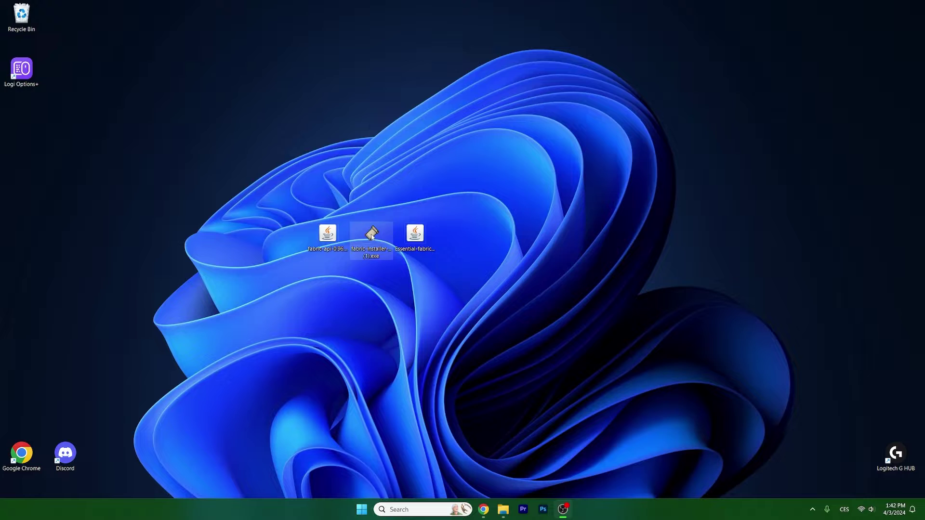
Arrange the three downloads on the desktop and open AppData Roaming via %appdata% search.
{"action": "left_click_drag", "start_coordinate": [416, 238], "coordinate": [463, 235]}
{"action": "left_click", "coordinate": [445, 295]}
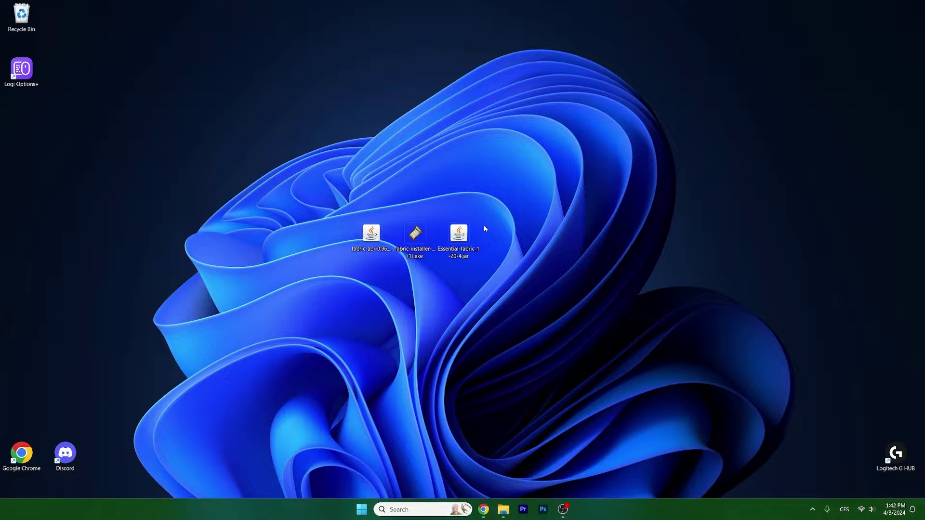
{"action": "left_click", "coordinate": [399, 509]}
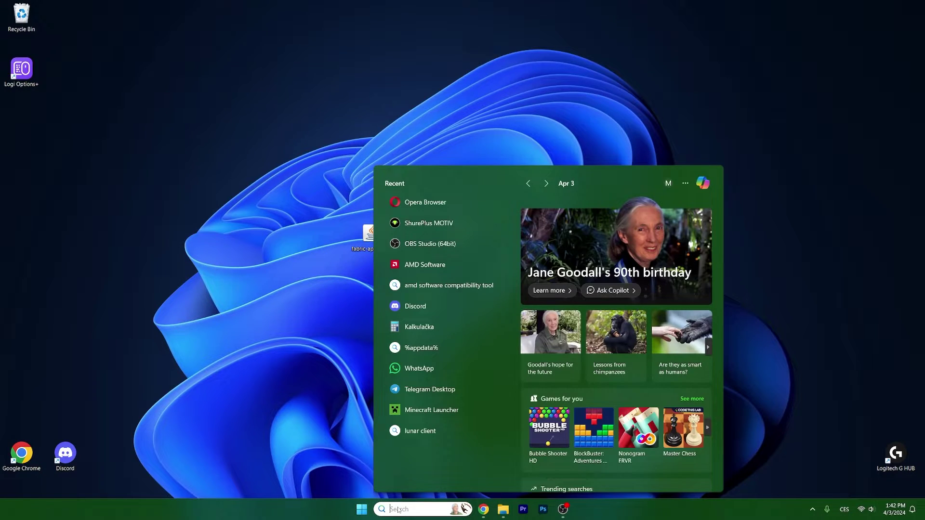
{"action": "type", "text": "%appdata%"}
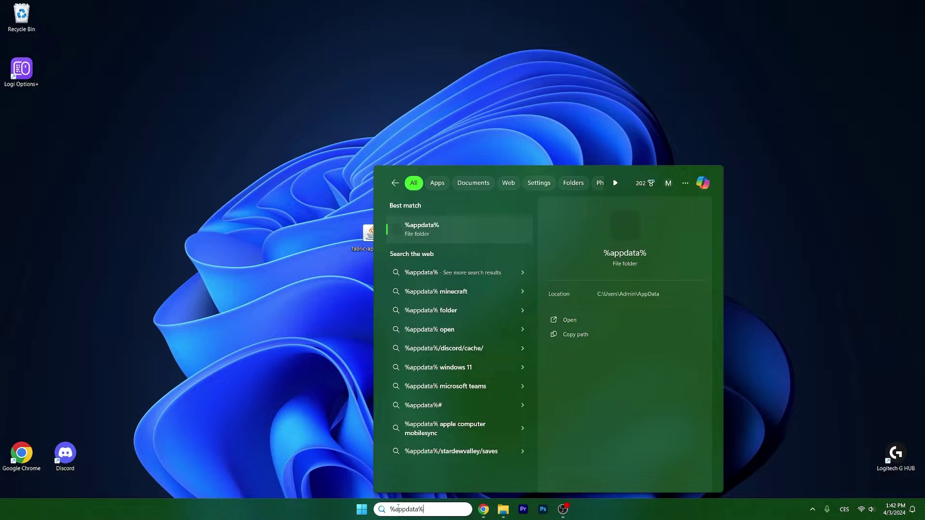
{"action": "key", "text": "Return"}
Move the Essential and Fabric API jars into the .minecraft mods folder.
{"action": "left_click_drag", "start_coordinate": [379, 110], "coordinate": [652, 131]}
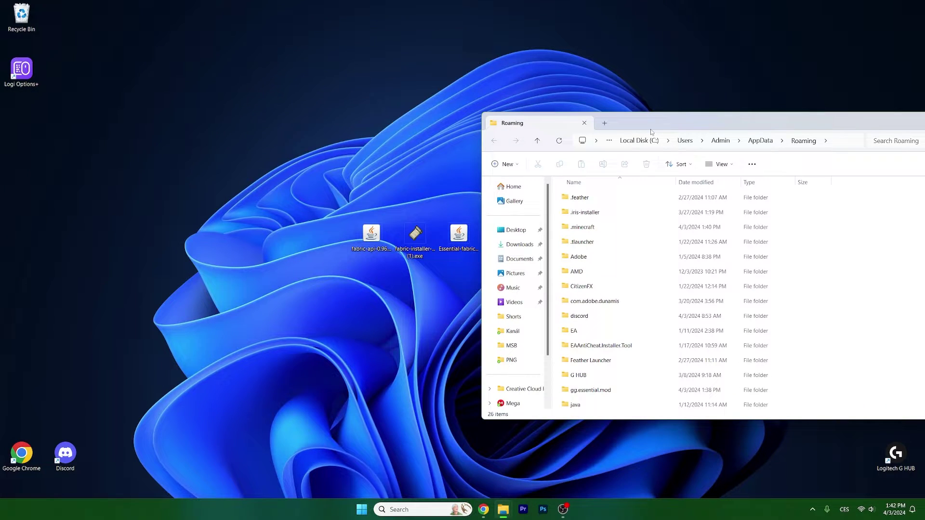
{"action": "double_click", "coordinate": [588, 231]}
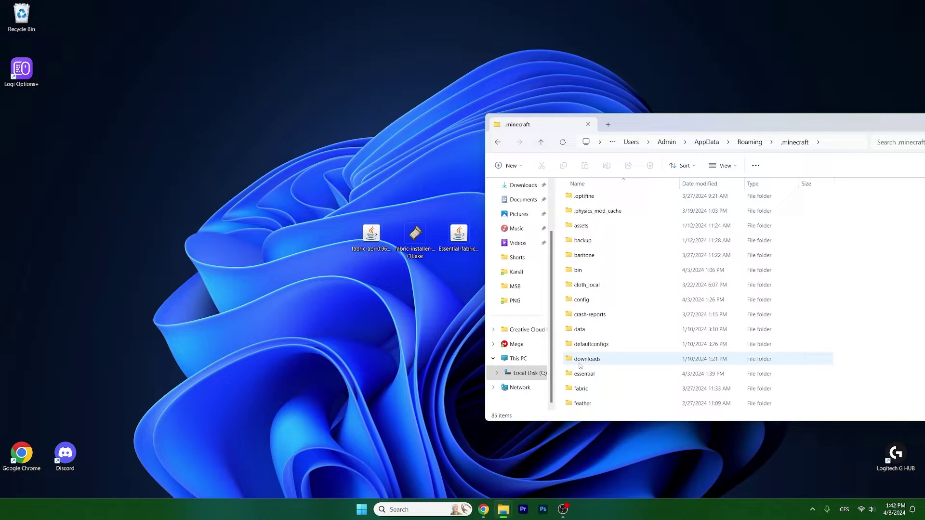
{"action": "scroll", "coordinate": [579, 367], "scroll_direction": "down", "scroll_amount": 2}
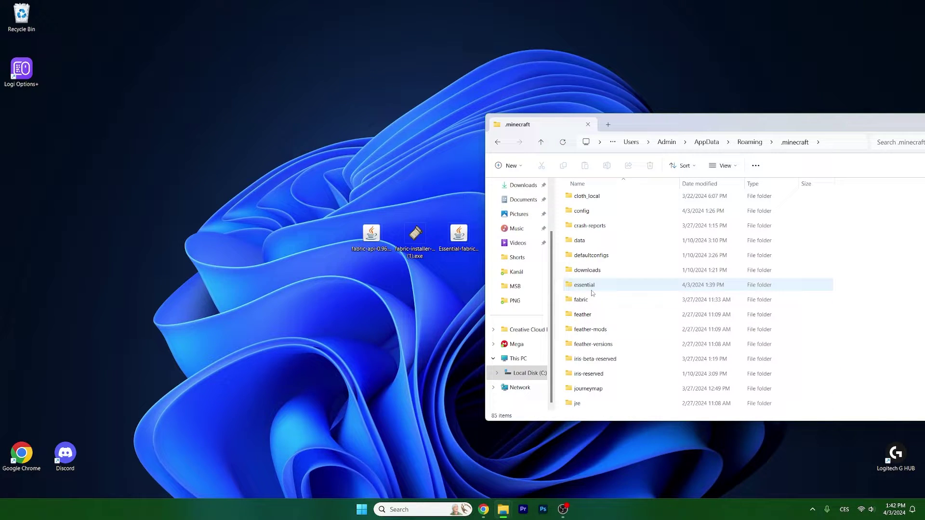
{"action": "scroll", "coordinate": [591, 292], "scroll_direction": "down", "scroll_amount": 3}
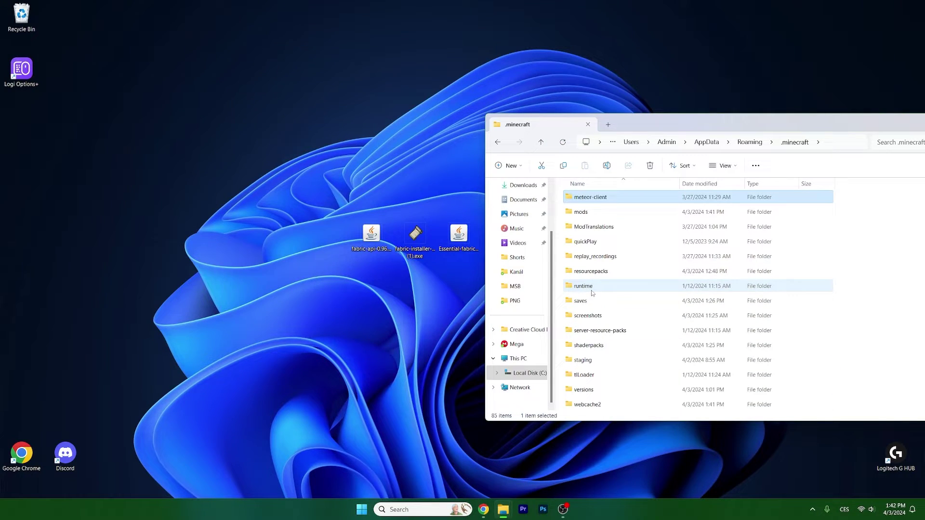
{"action": "double_click", "coordinate": [585, 213]}
{"action": "left_click_drag", "start_coordinate": [458, 235], "coordinate": [651, 246]}
{"action": "left_click_drag", "start_coordinate": [372, 235], "coordinate": [628, 269]}
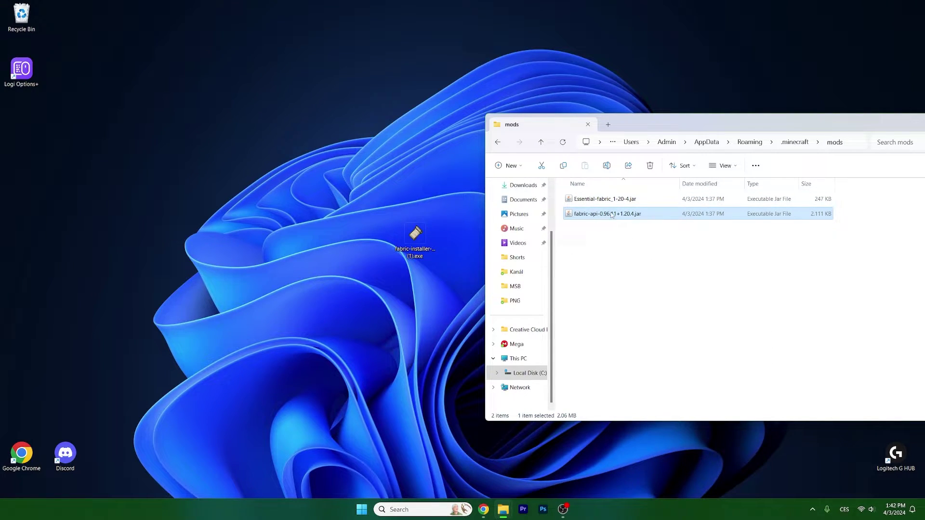
Open the .minecraft versions folder and install Fabric Loader 0.15.9 for 1.20.4.
{"action": "left_click", "coordinate": [498, 143]}
{"action": "scroll", "coordinate": [591, 290], "scroll_direction": "down", "scroll_amount": 5}
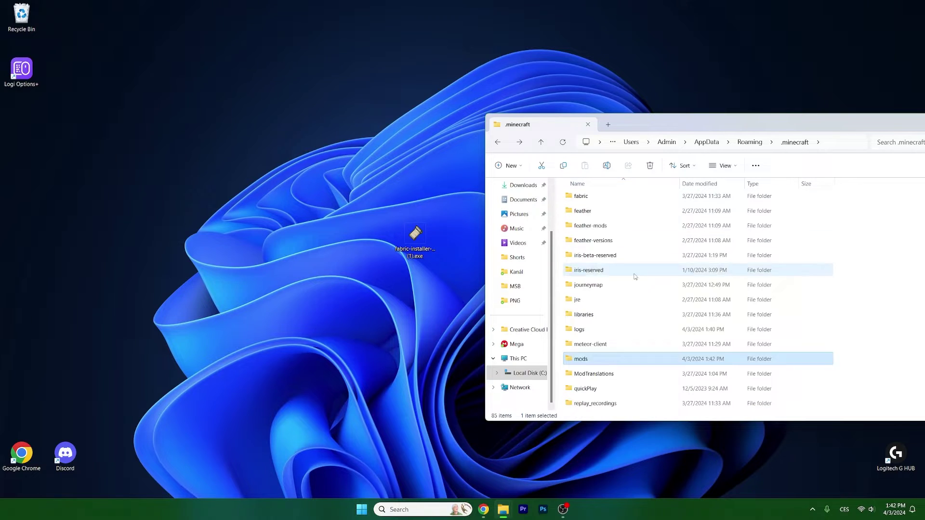
{"action": "scroll", "coordinate": [592, 303], "scroll_direction": "down", "scroll_amount": 5}
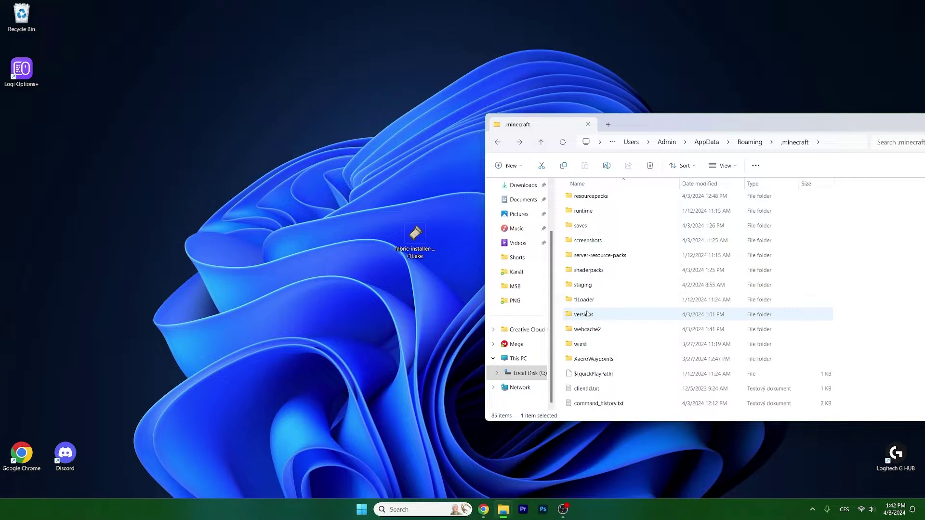
{"action": "double_click", "coordinate": [584, 359]}
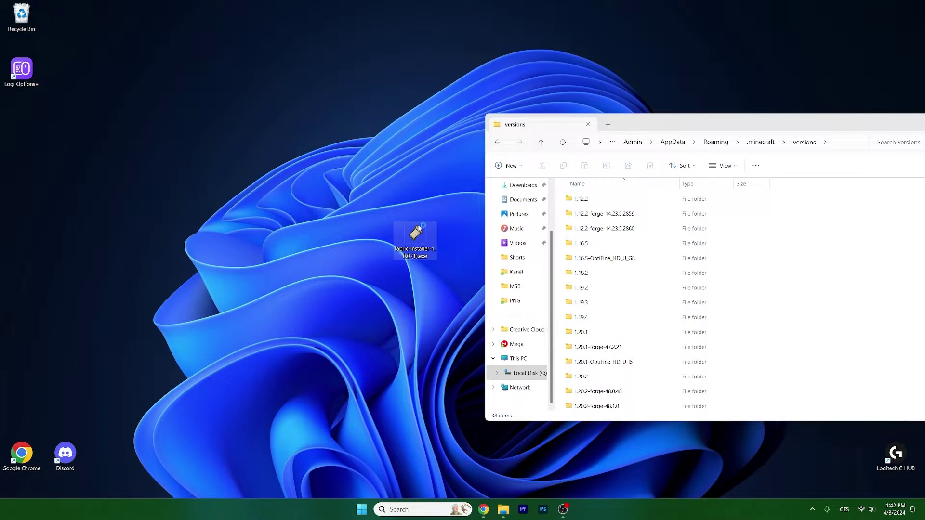
{"action": "double_click", "coordinate": [419, 230]}
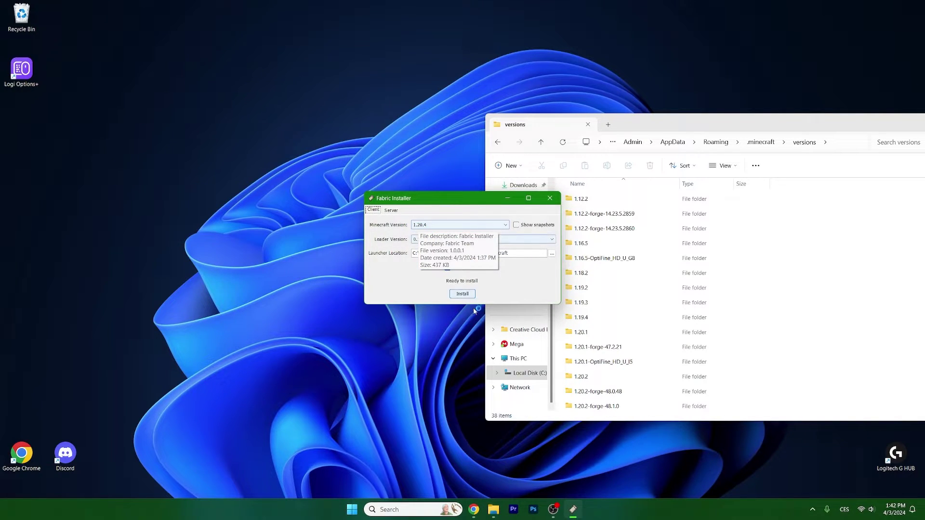
{"action": "left_click", "coordinate": [463, 294]}
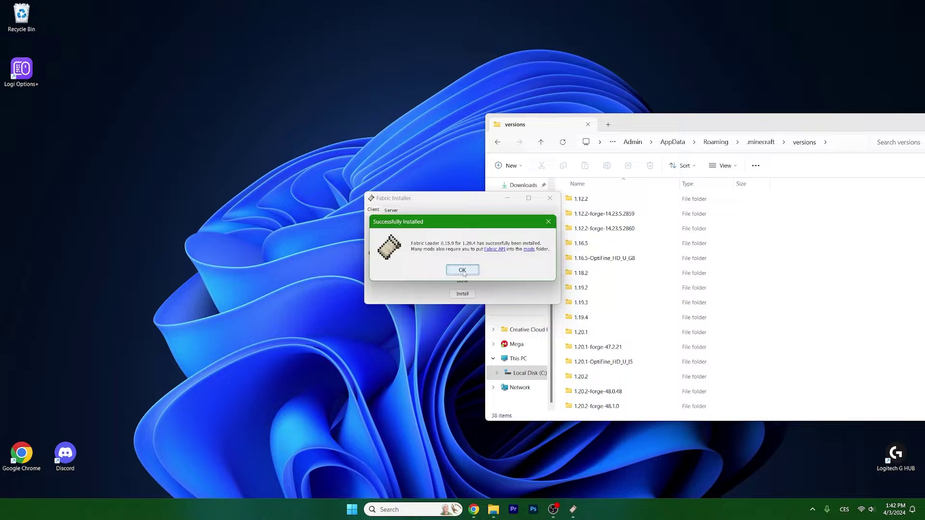
{"action": "left_click", "coordinate": [462, 271]}
{"action": "left_click", "coordinate": [550, 198]}
{"action": "scroll", "coordinate": [643, 293], "scroll_direction": "down", "scroll_amount": 3}
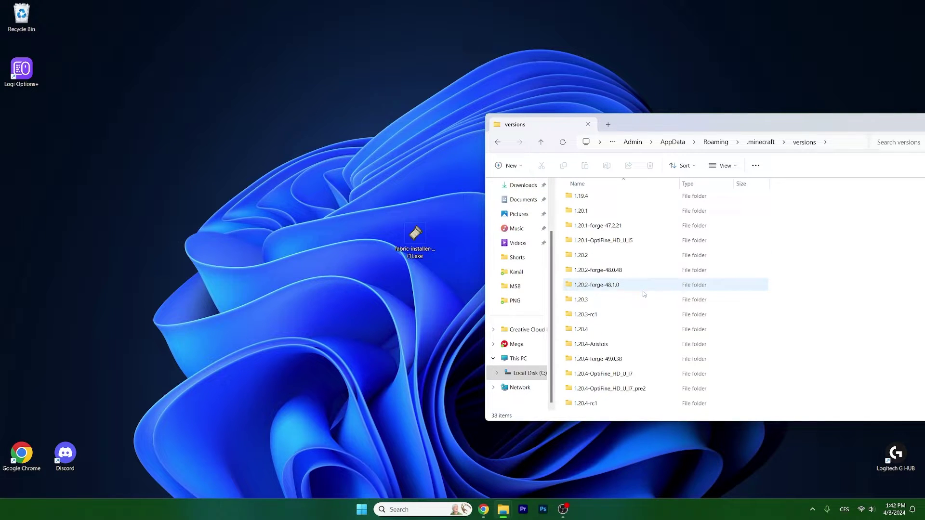
{"action": "left_click_drag", "start_coordinate": [709, 124], "coordinate": [444, 93]}
{"action": "scroll", "coordinate": [354, 289], "scroll_direction": "down", "scroll_amount": 3}
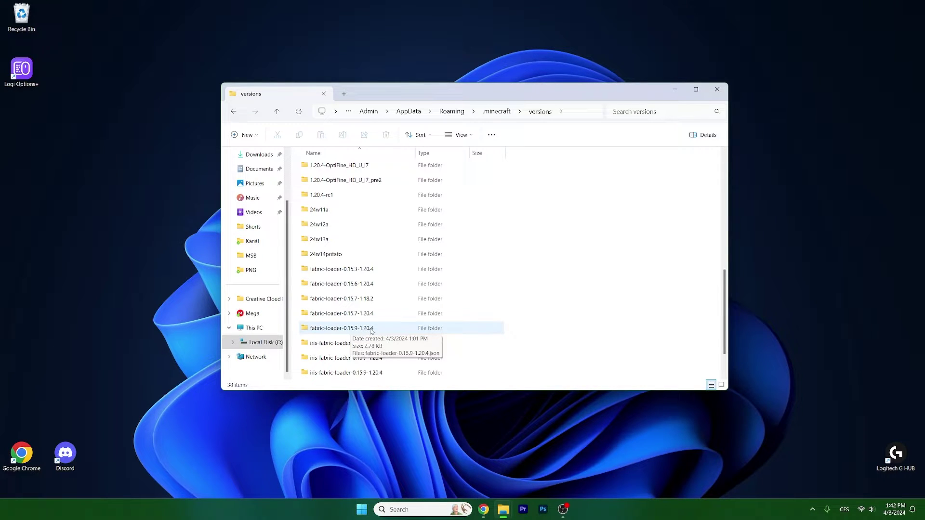
Select the fabric-loader-0.15.9-1.20.4 folder, then close the versions folder window.
{"action": "left_click", "coordinate": [371, 331]}
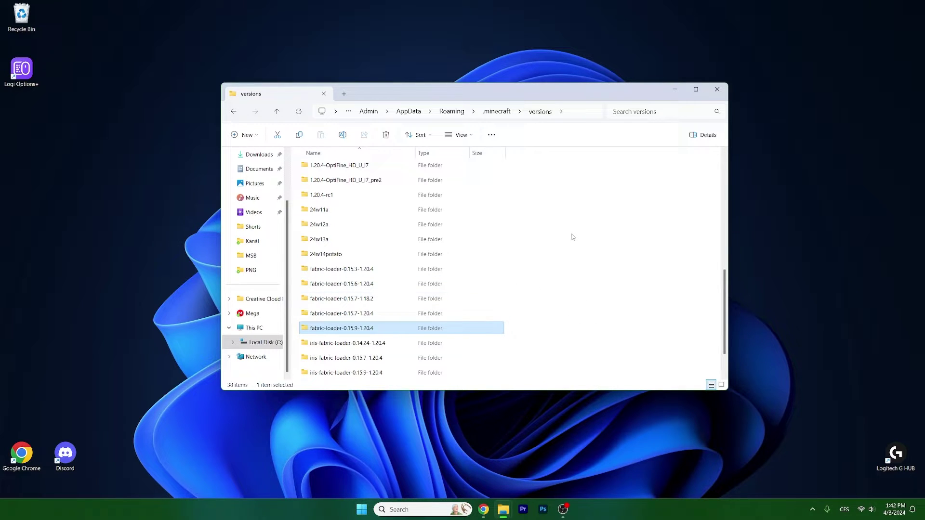
{"action": "left_click", "coordinate": [717, 91]}
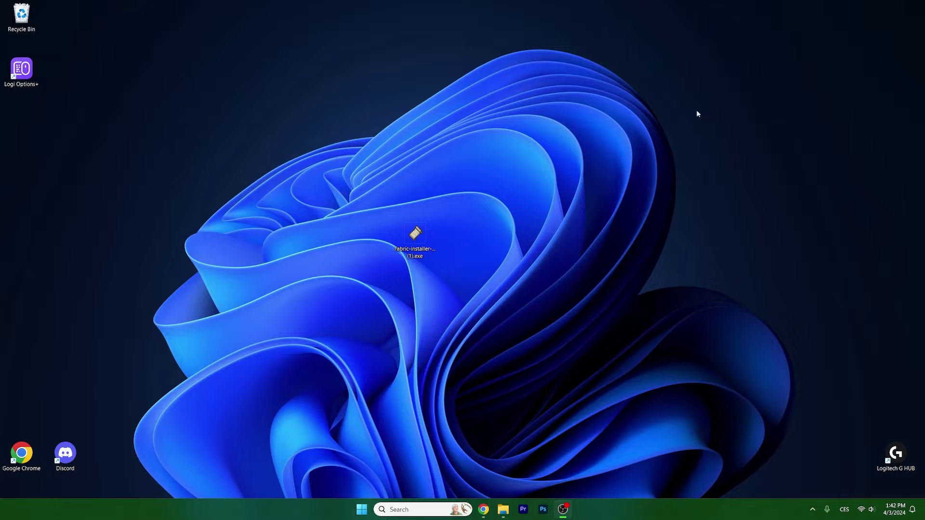
Start Minecraft through the launcher using the Fabric Loader 1.20.4 installation.
{"action": "left_click", "coordinate": [363, 510]}
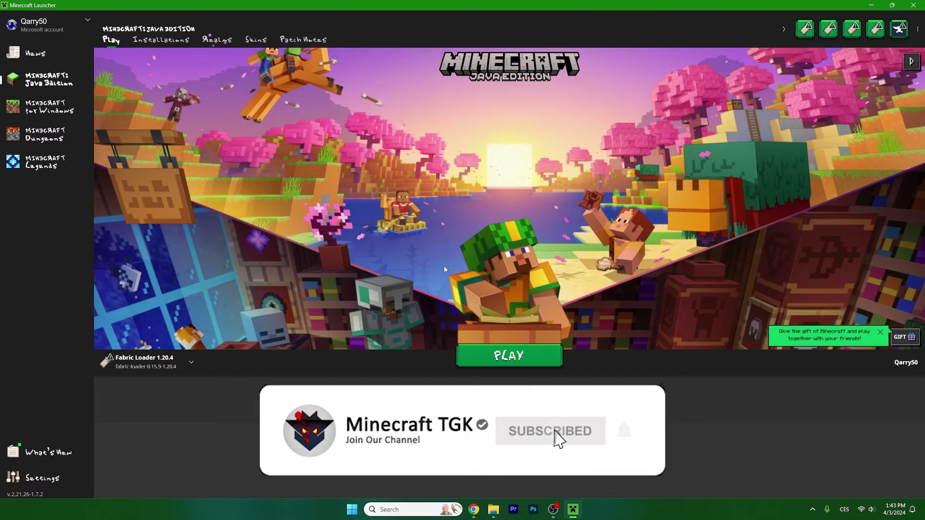
{"action": "left_click", "coordinate": [144, 362]}
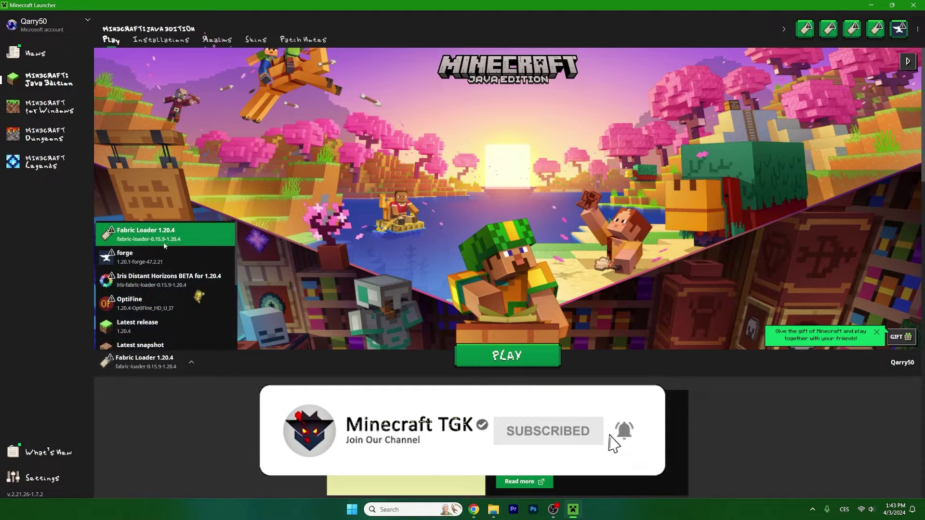
{"action": "left_click", "coordinate": [506, 356]}
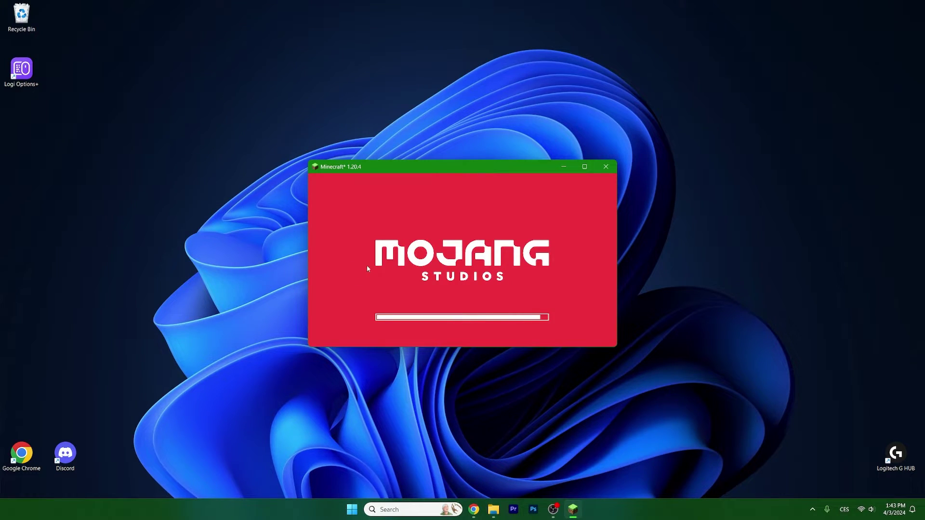
Maximize the game window and view the Video Settings in Options.
{"action": "left_click", "coordinate": [585, 169]}
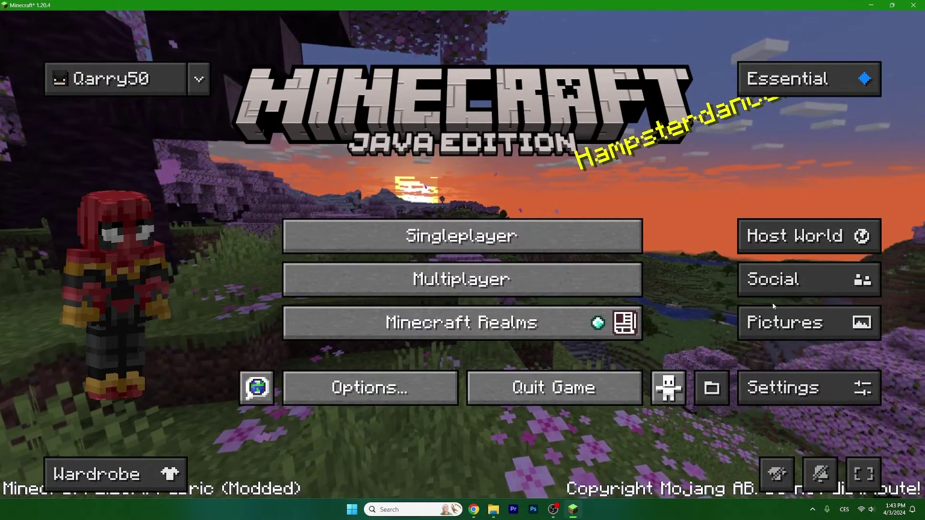
{"action": "left_click", "coordinate": [668, 388]}
{"action": "left_click", "coordinate": [540, 467]}
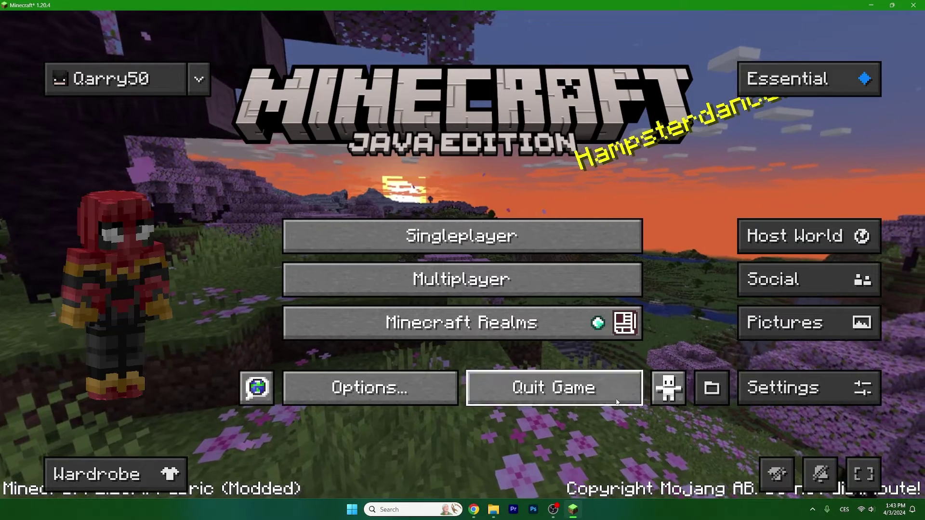
{"action": "left_click", "coordinate": [369, 388]}
{"action": "left_click", "coordinate": [318, 228]}
{"action": "left_click", "coordinate": [463, 469]}
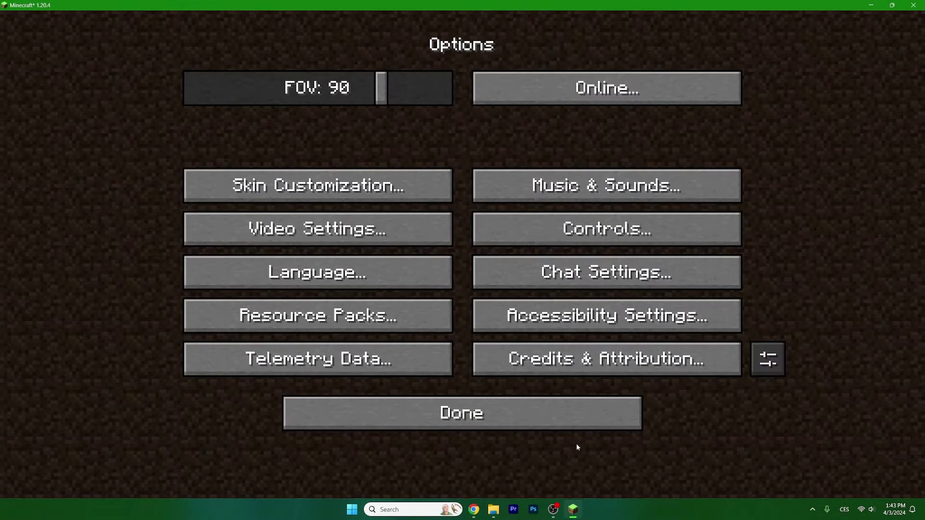
Review Essential's Cosmetics, Notifications and Quality of Life settings, then return to the title menu.
{"action": "left_click", "coordinate": [768, 359]}
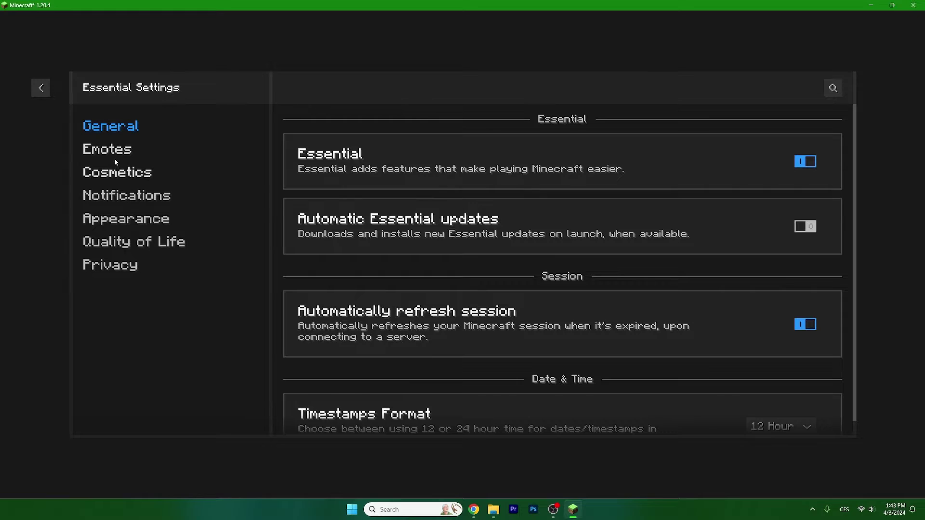
{"action": "left_click", "coordinate": [118, 172]}
{"action": "left_click", "coordinate": [127, 195]}
{"action": "left_click", "coordinate": [133, 241]}
{"action": "left_click", "coordinate": [126, 195]}
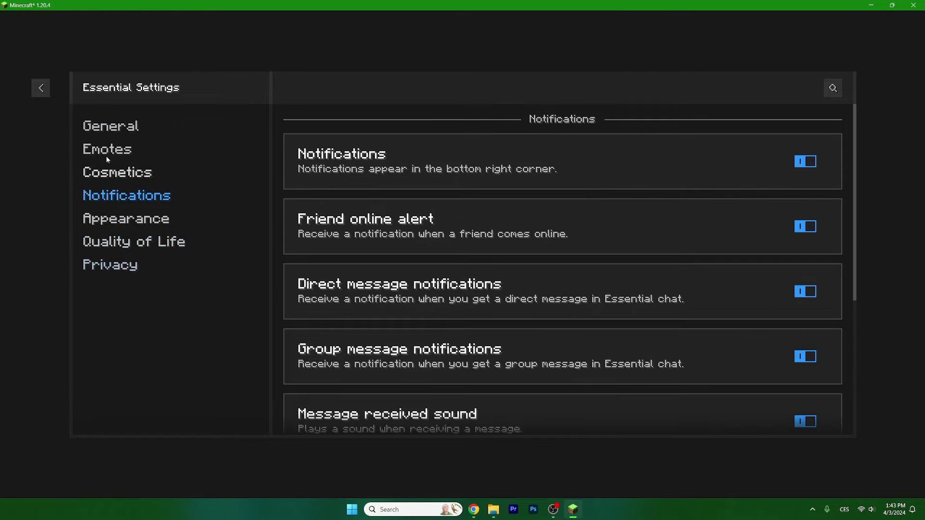
{"action": "left_click", "coordinate": [41, 87]}
{"action": "left_click", "coordinate": [462, 412]}
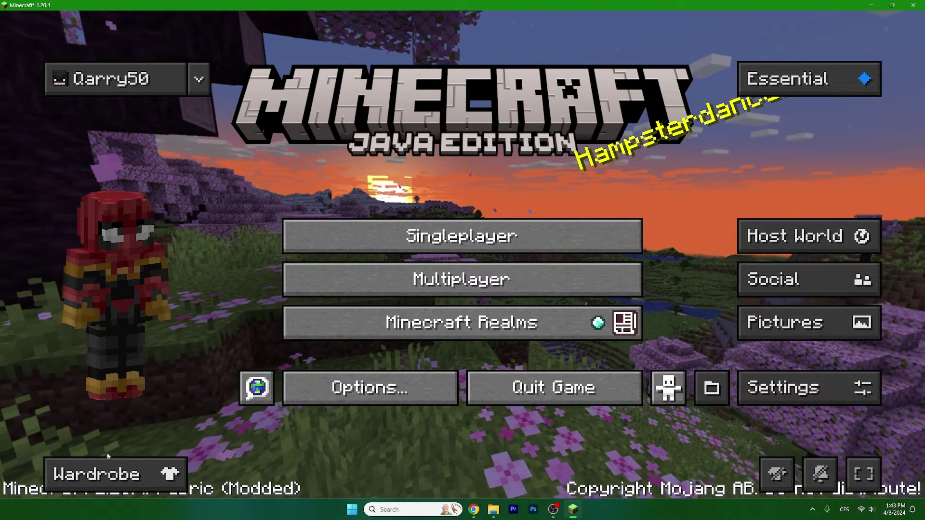
{"action": "left_click", "coordinate": [107, 474]}
{"action": "scroll", "coordinate": [351, 251], "scroll_direction": "down", "scroll_amount": 3}
{"action": "scroll", "coordinate": [402, 254], "scroll_direction": "down", "scroll_amount": 2}
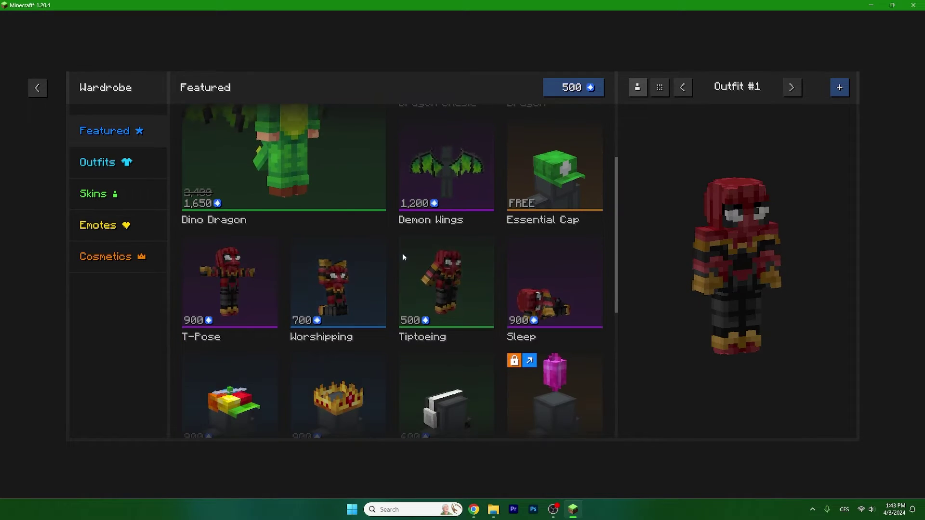
{"action": "scroll", "coordinate": [402, 253], "scroll_direction": "down", "scroll_amount": 2}
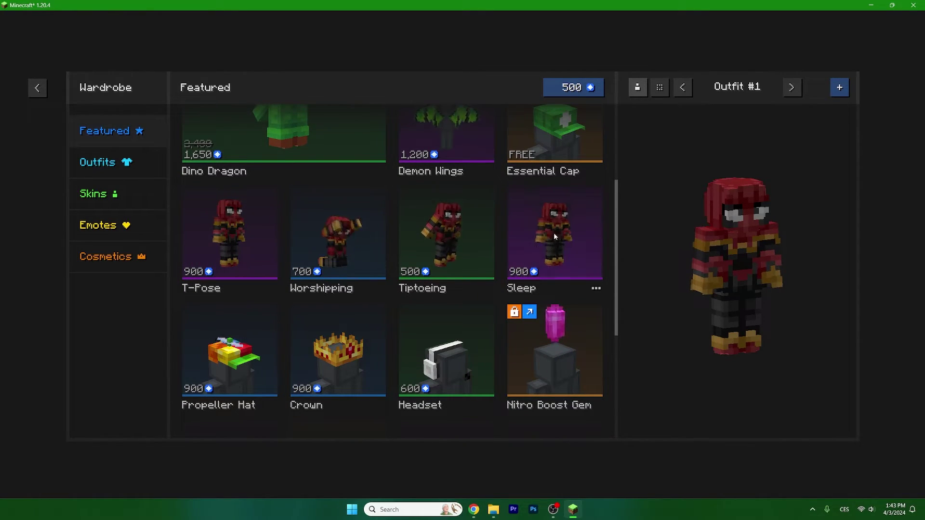
{"action": "scroll", "coordinate": [449, 260], "scroll_direction": "up", "scroll_amount": 2}
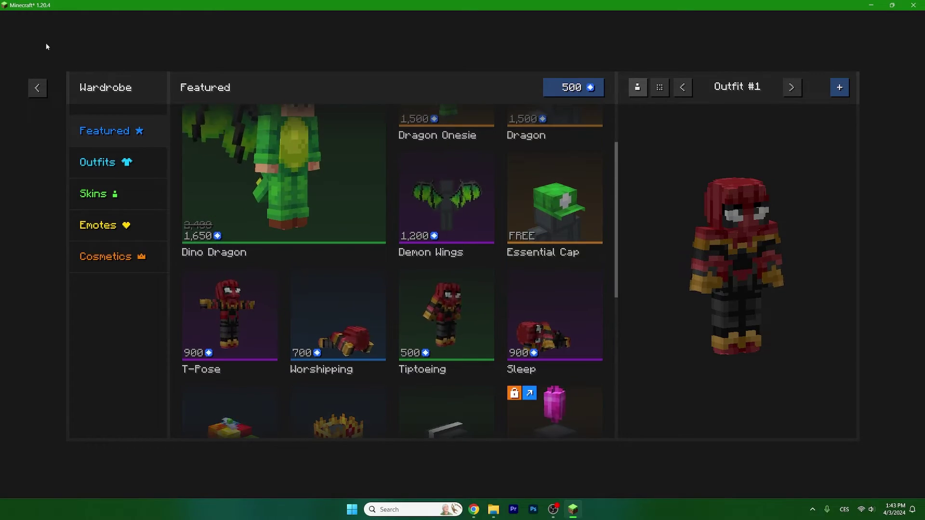
{"action": "left_click", "coordinate": [37, 88]}
{"action": "left_click", "coordinate": [803, 386]}
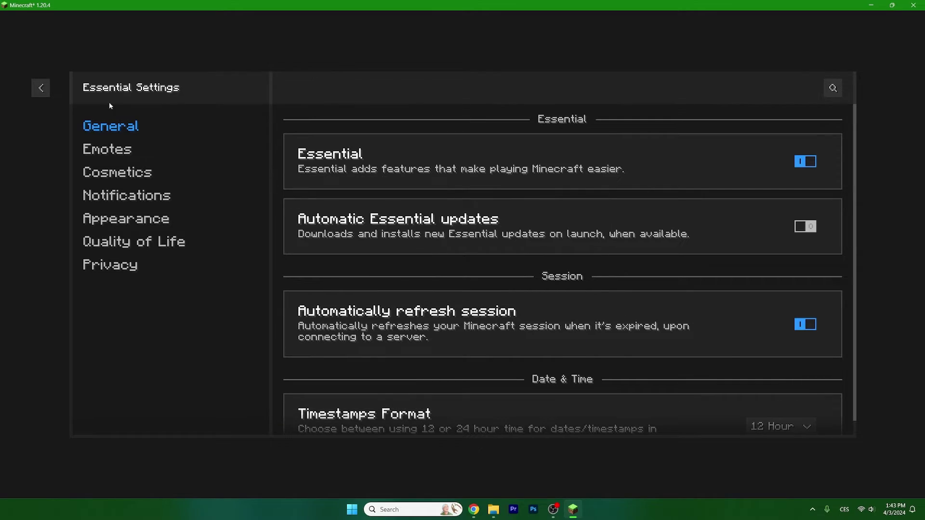
{"action": "left_click", "coordinate": [40, 87]}
{"action": "left_click", "coordinate": [774, 270]}
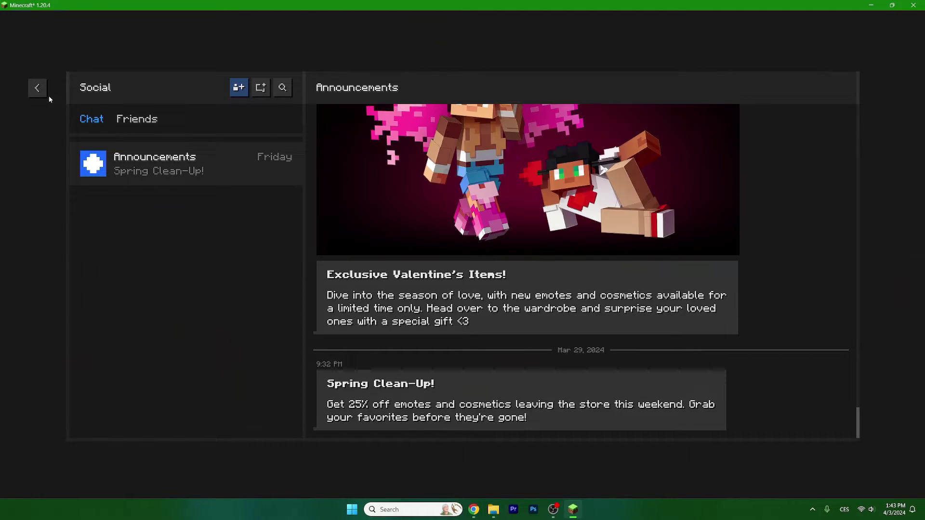
{"action": "left_click", "coordinate": [36, 88]}
{"action": "left_click", "coordinate": [804, 322]}
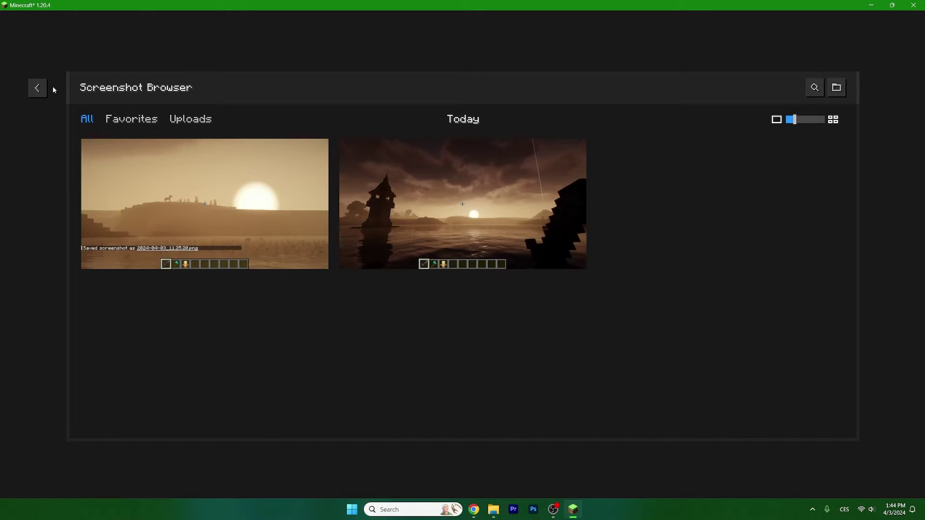
{"action": "left_click", "coordinate": [509, 260]}
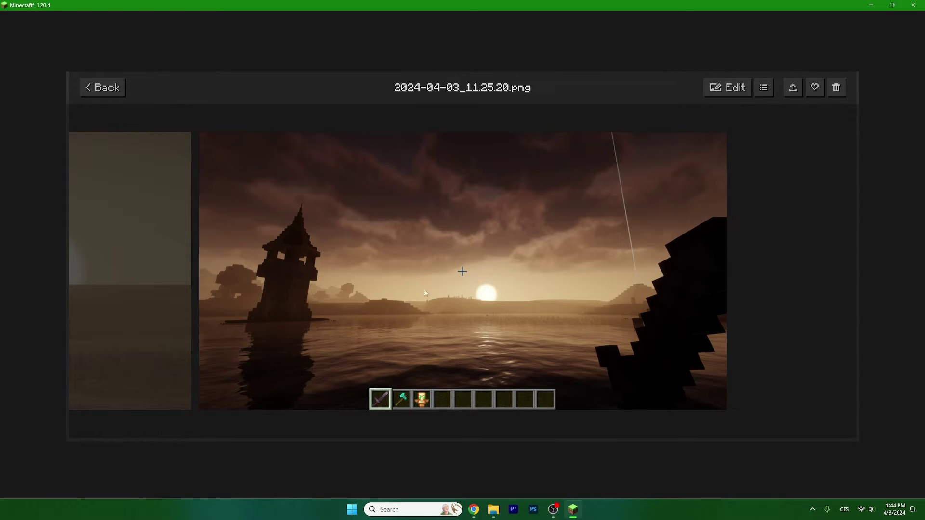
{"action": "left_click", "coordinate": [102, 88]}
{"action": "left_click", "coordinate": [38, 88]}
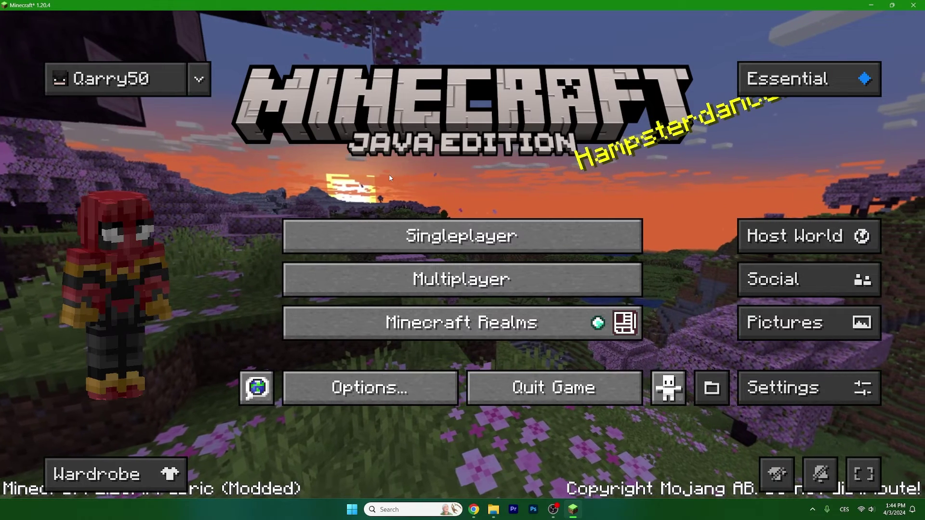